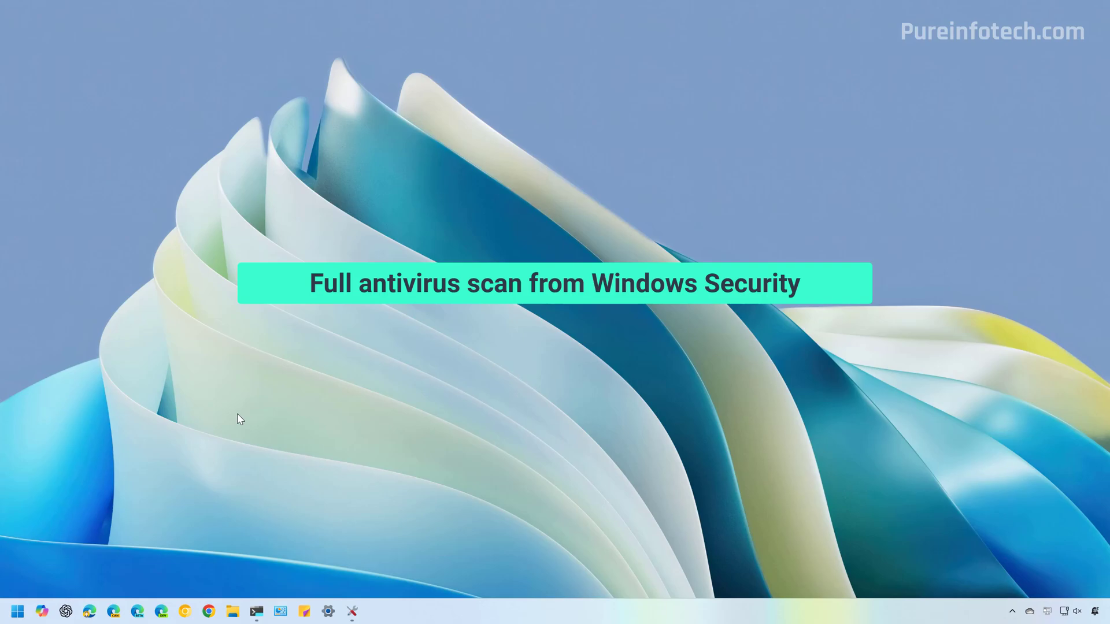
Launch Windows Security by searching 'secur' from the Start menu.
key("super")
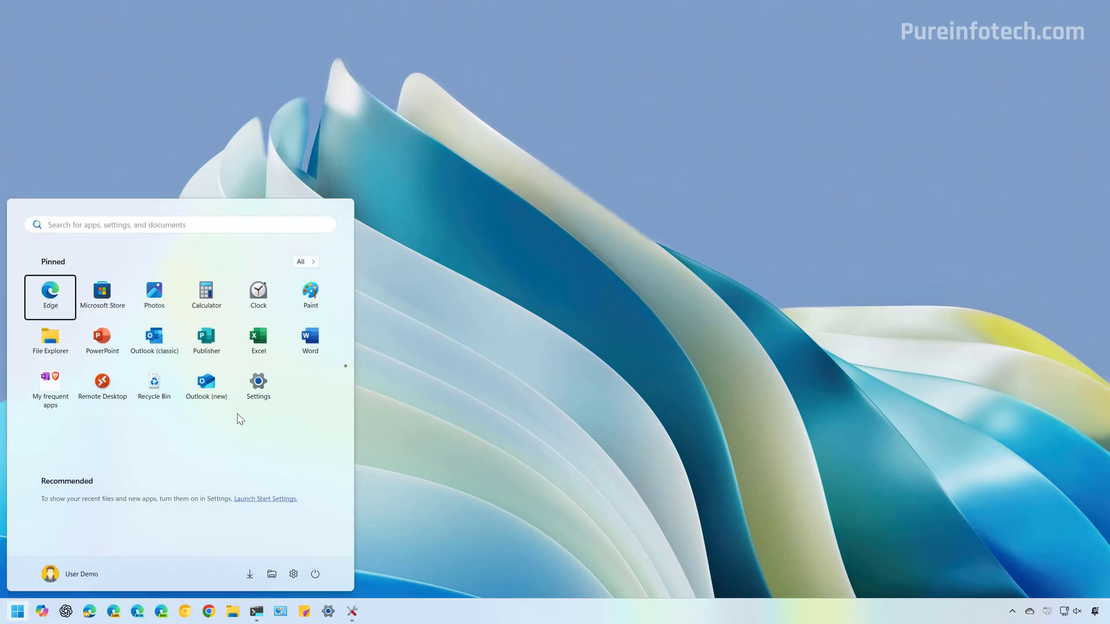
type("secur")
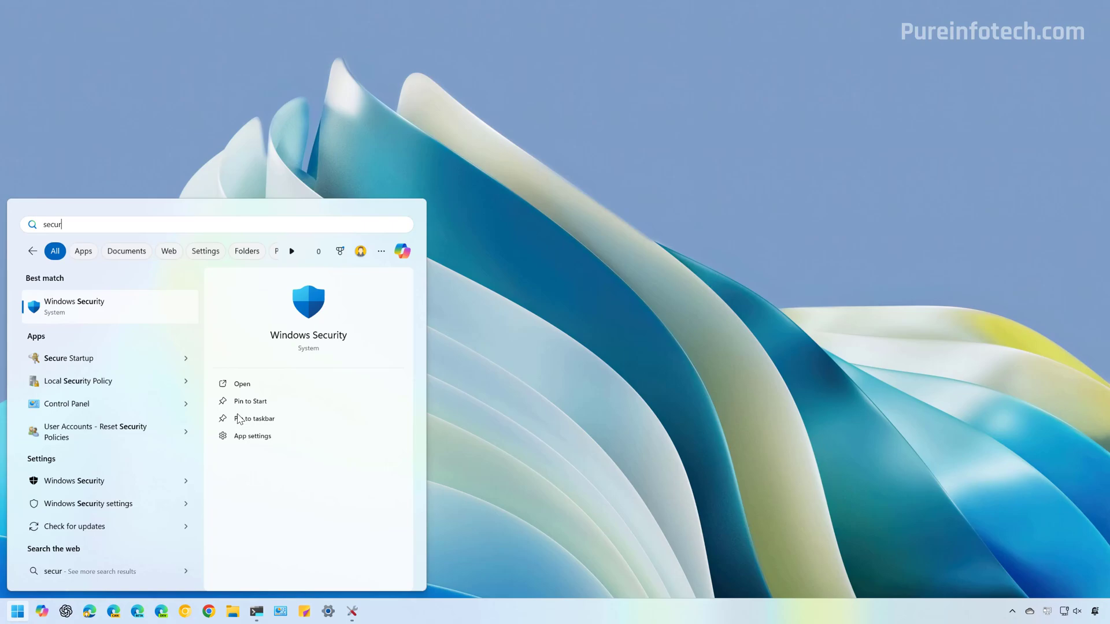
left_click(125, 315)
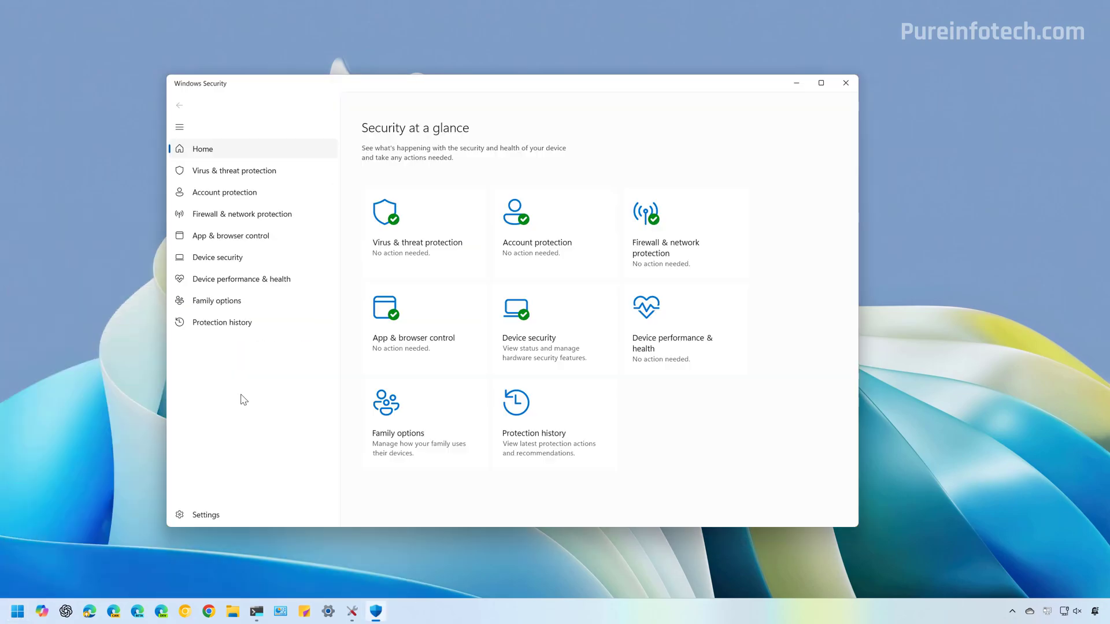
Under Virus & threat protection scan options, select Full scan and start it.
left_click(235, 176)
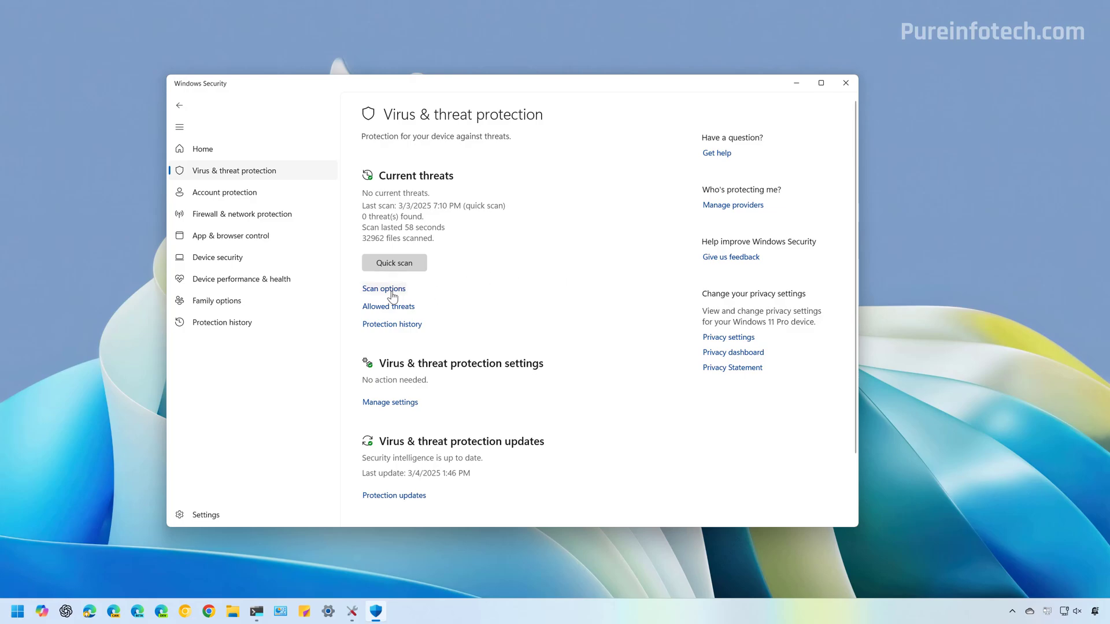
left_click(392, 289)
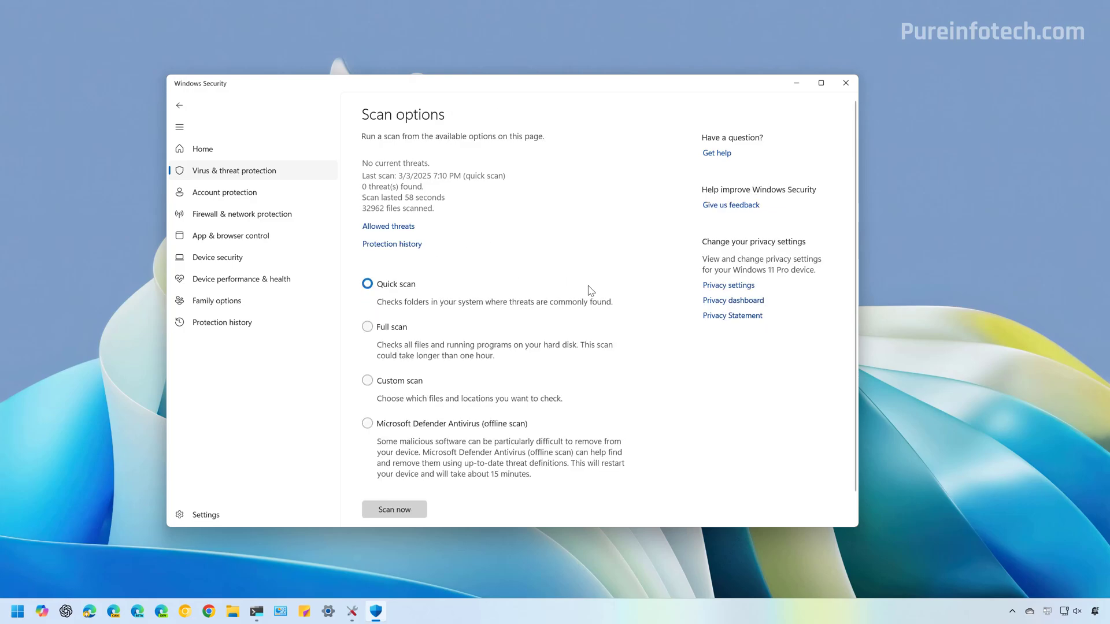
left_click(369, 328)
scroll(584, 370, "down", 2)
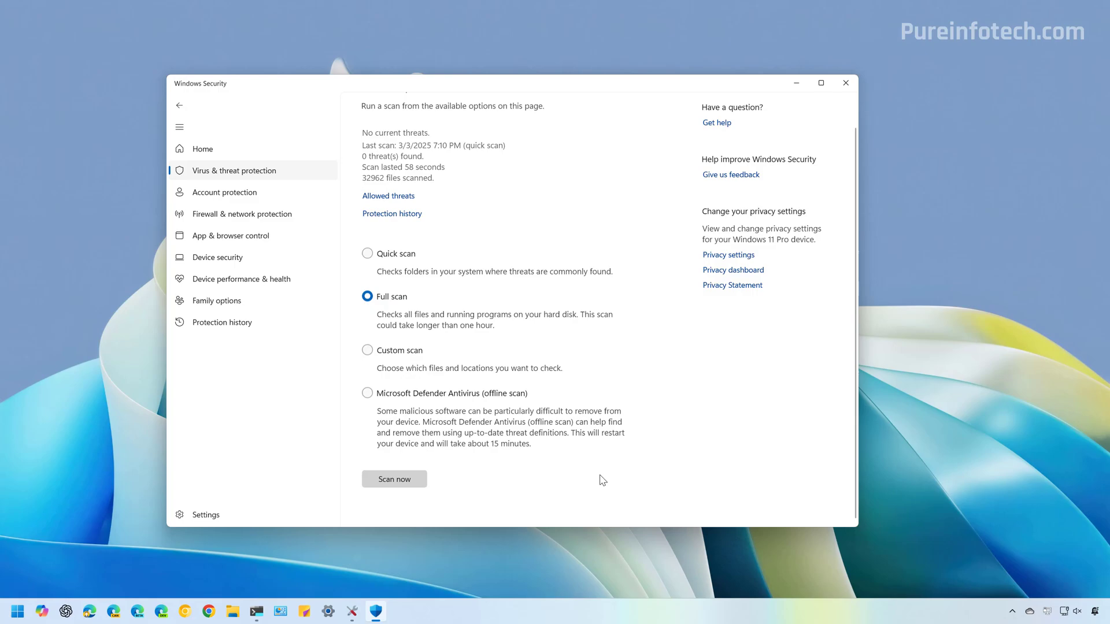
left_click(409, 487)
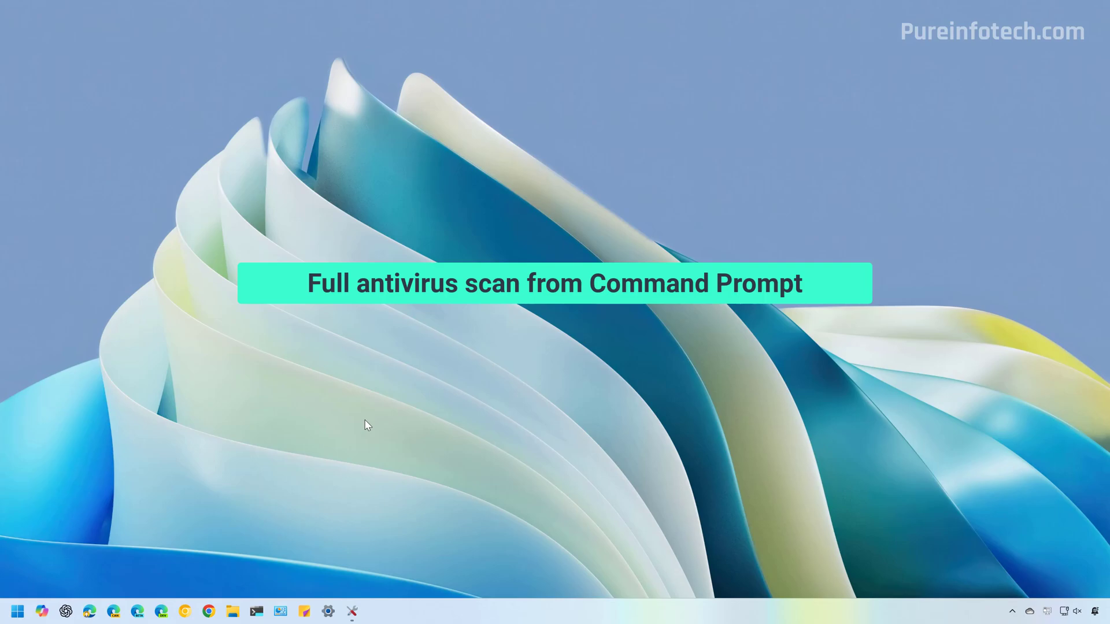
Search 'ter' and run Terminal Preview as administrator, approving the UAC prompt.
key("super")
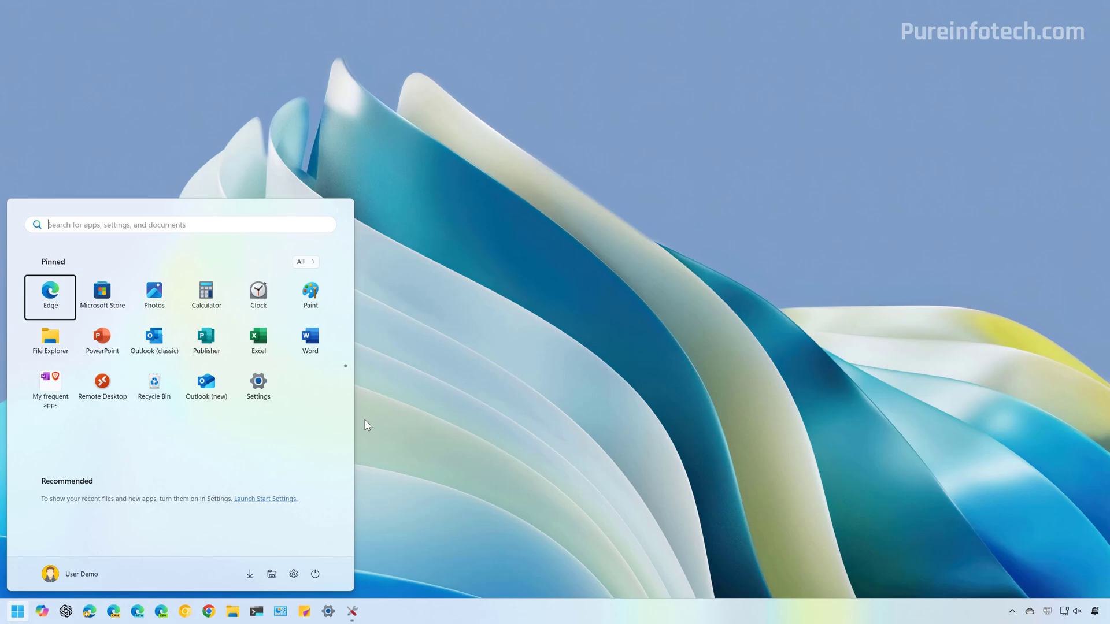
type("ter")
right_click(112, 301)
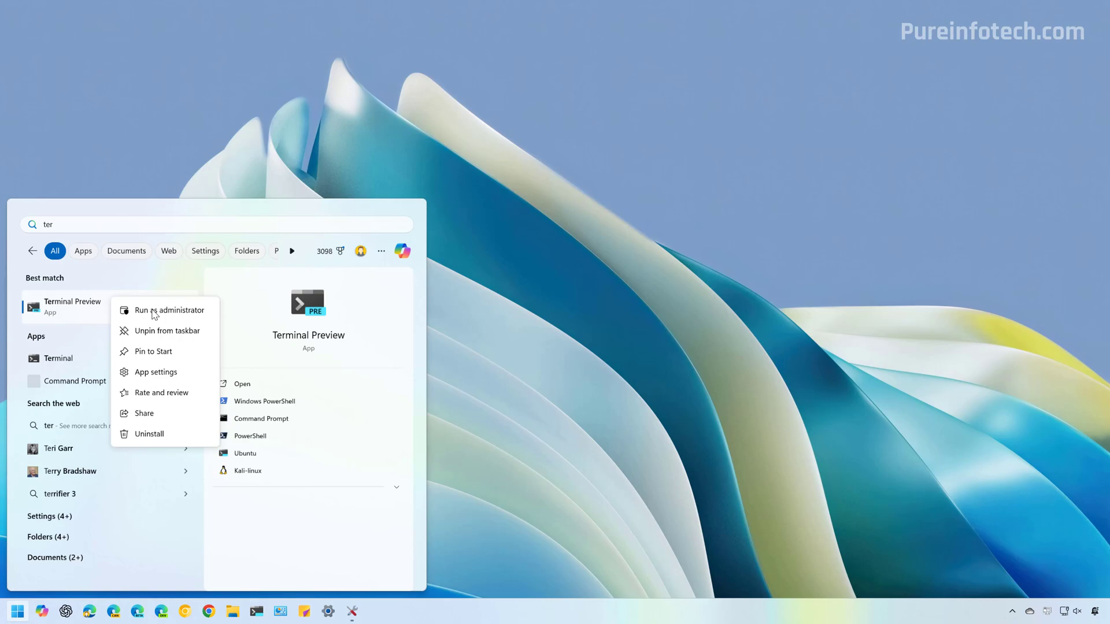
left_click(154, 310)
left_click(485, 399)
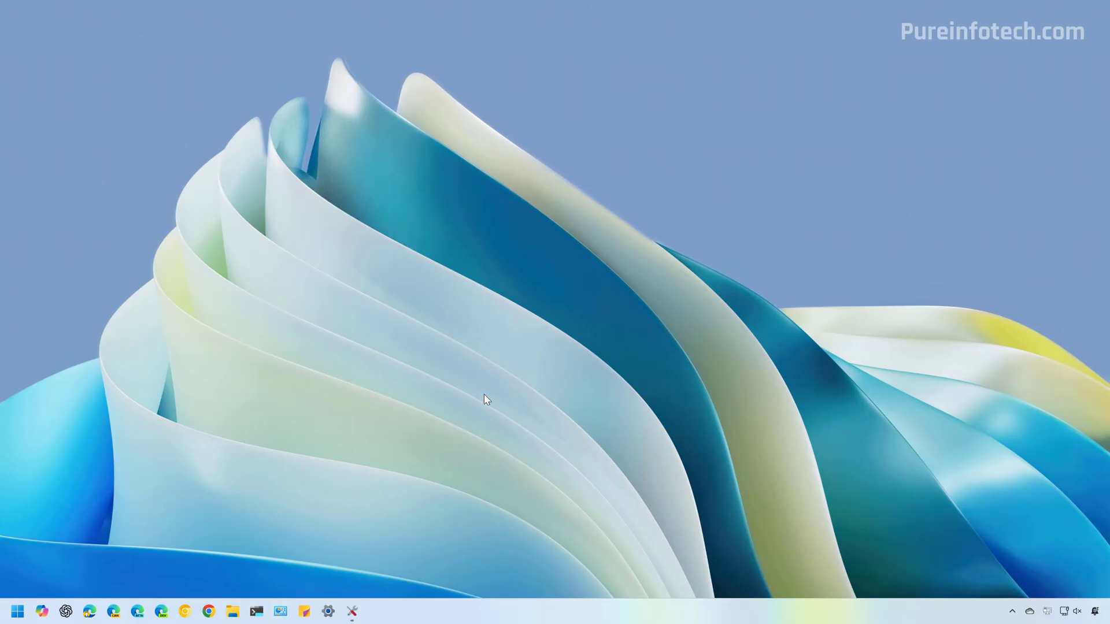
Change into the Defender Platform\4* folder and run 'mpcmdrun -scan -scantype 2'.
type("cd C:\\ProgramData\\Microsoft\\Windows Defender\\Platform\\4*")
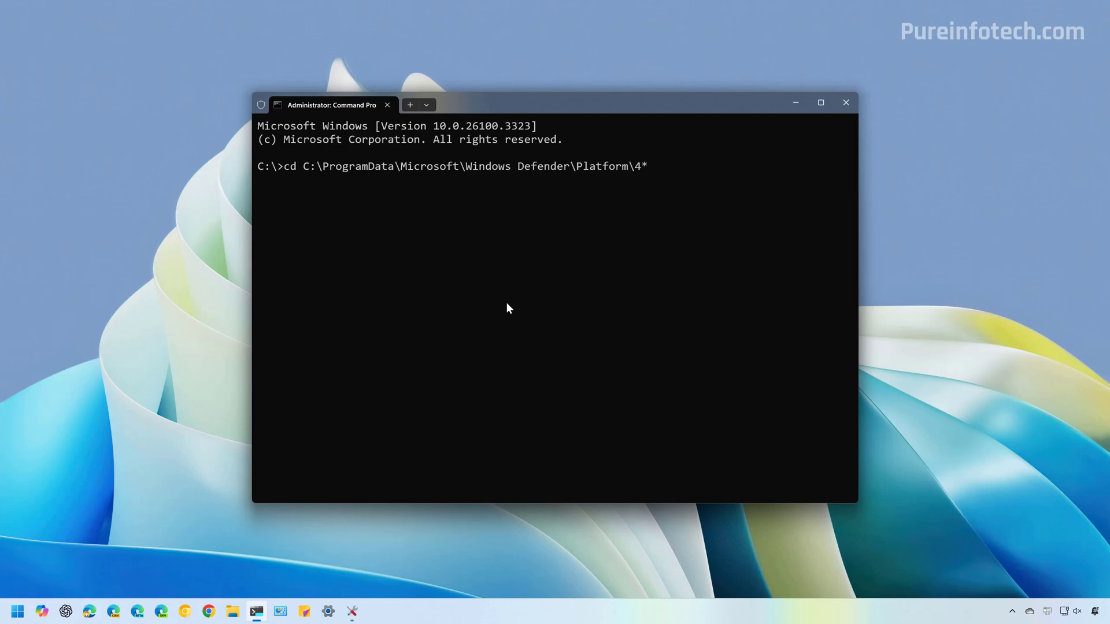
key("Return")
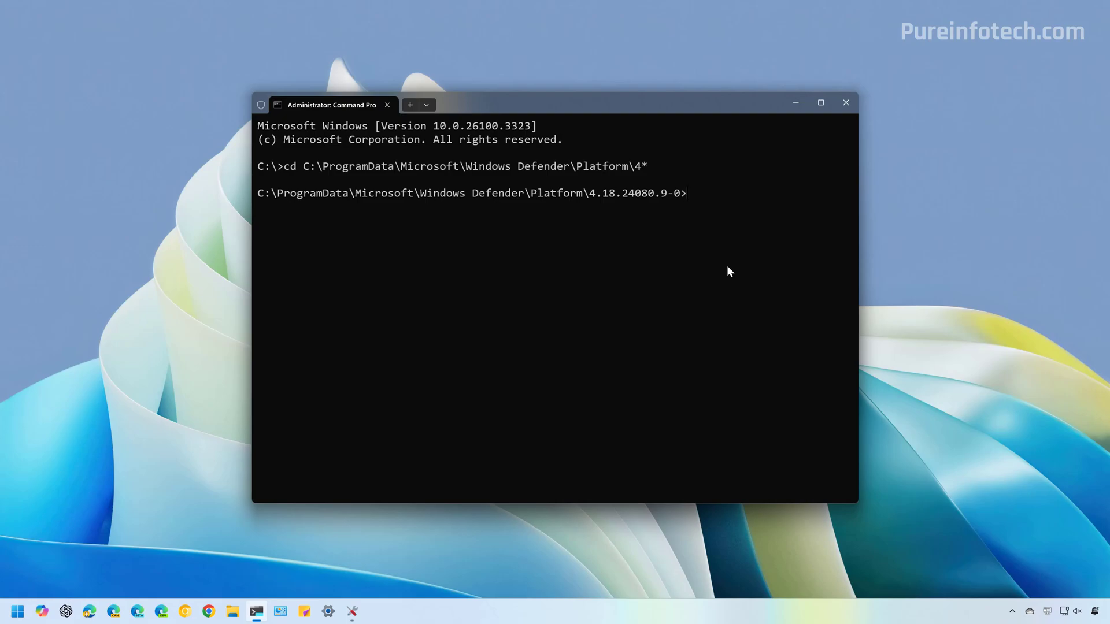
type("mpcmdrun -scan -scantype 2")
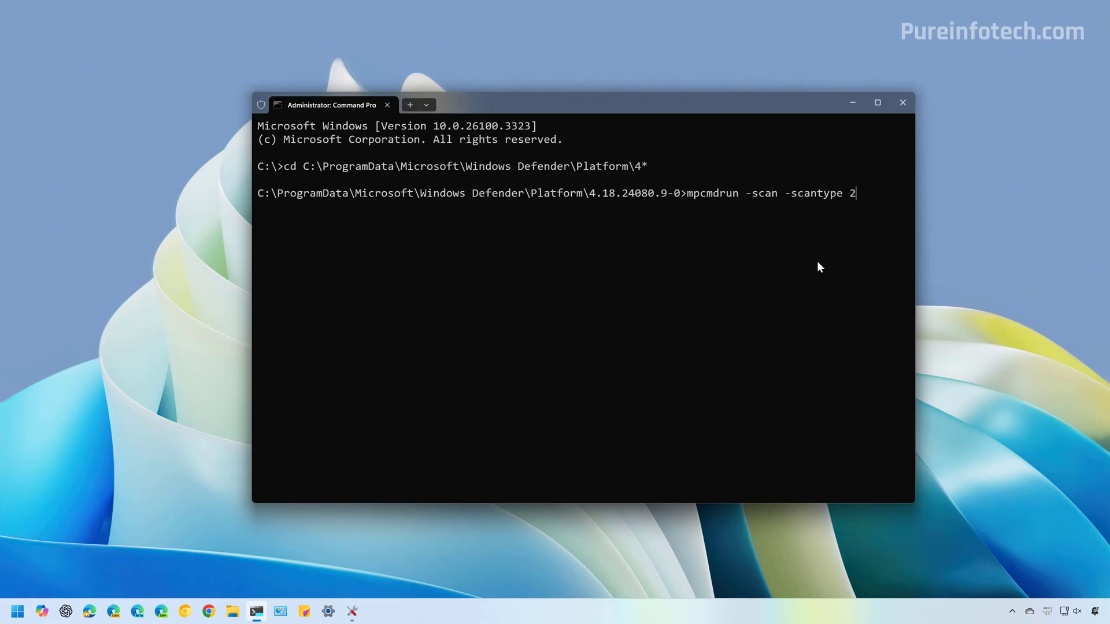
key("Return")
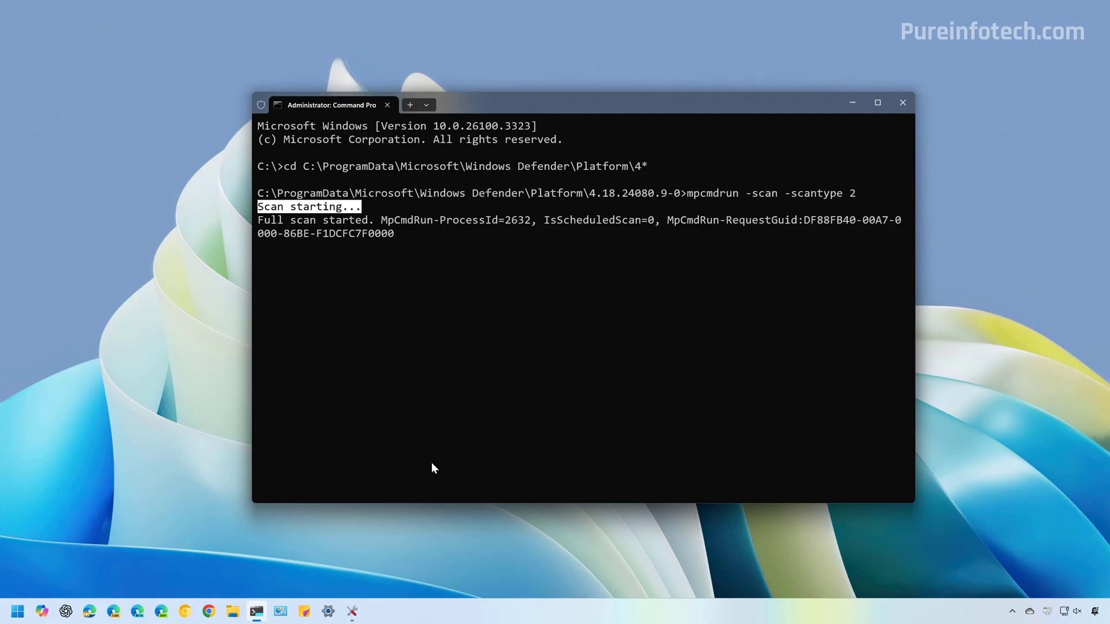
Launch Task Manager from the taskbar's right-click menu.
right_click(487, 613)
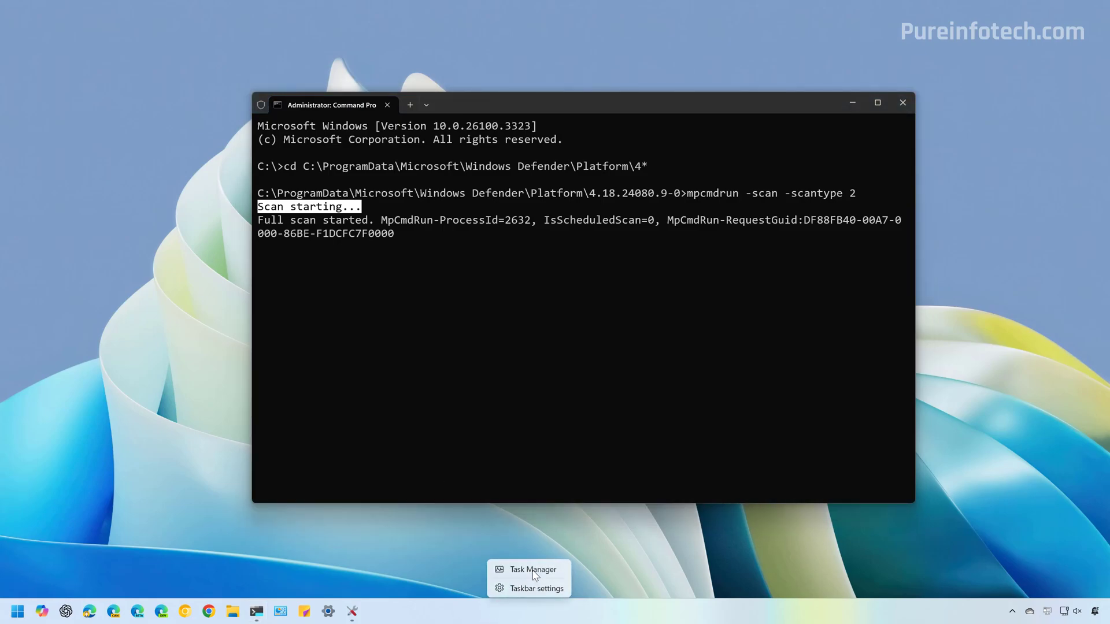
left_click(515, 482)
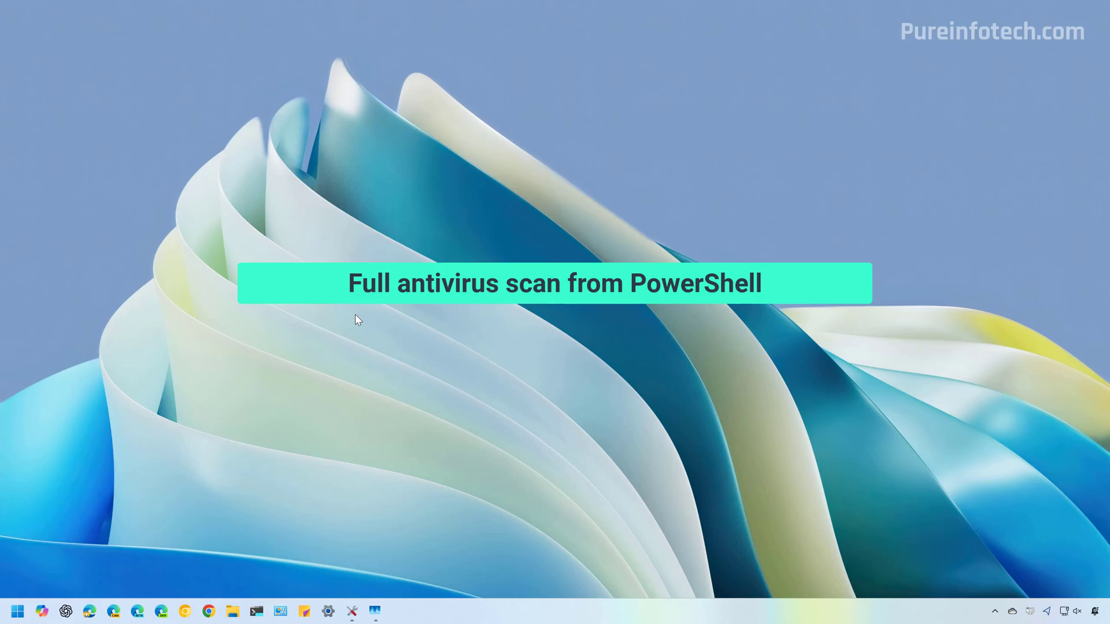
Relaunch Terminal Preview as administrator from a Start search for 'ter'.
key("super")
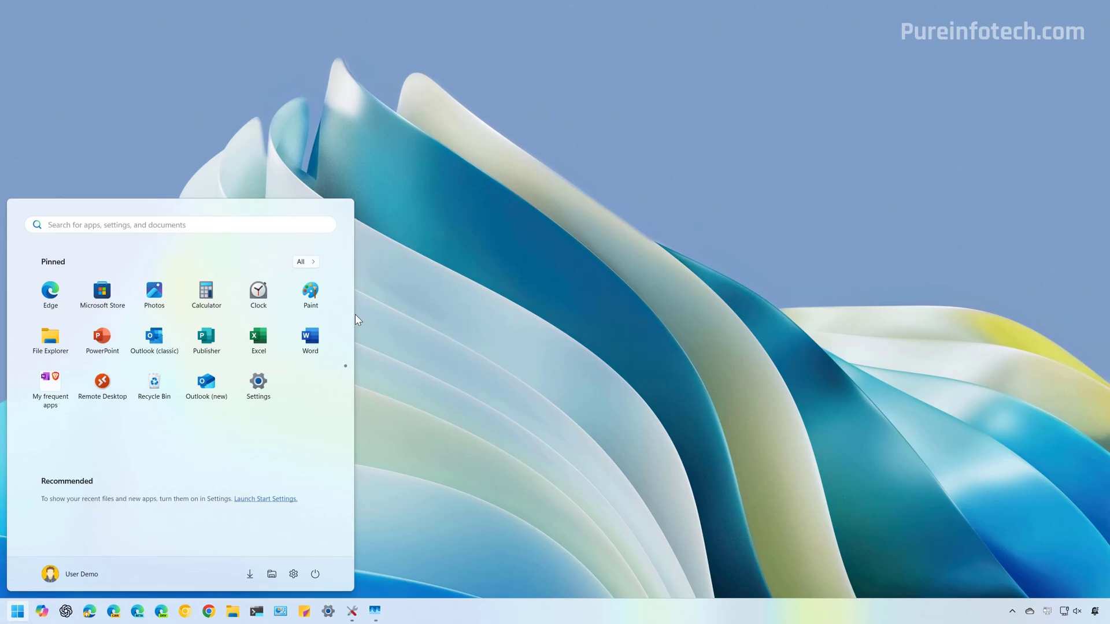
type("ter")
right_click(116, 309)
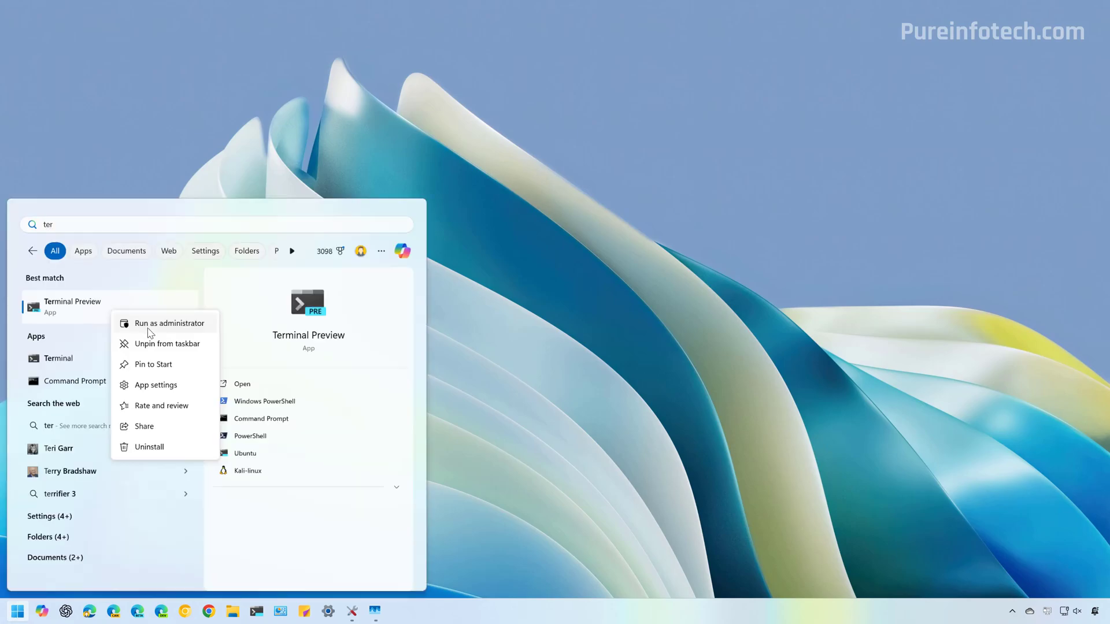
left_click(154, 324)
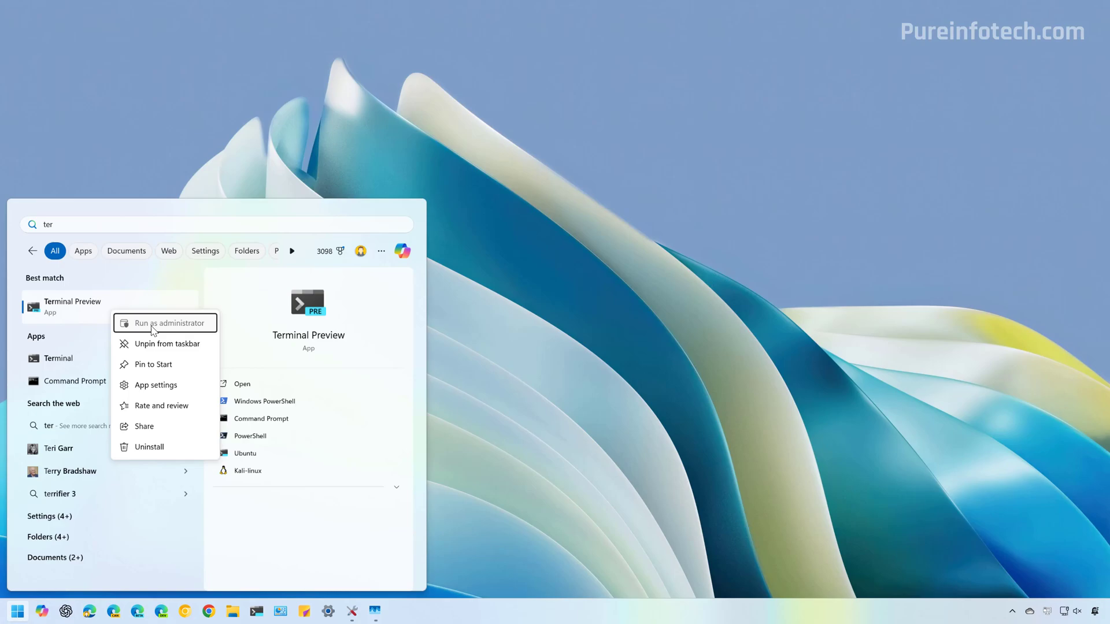
left_click(427, 104)
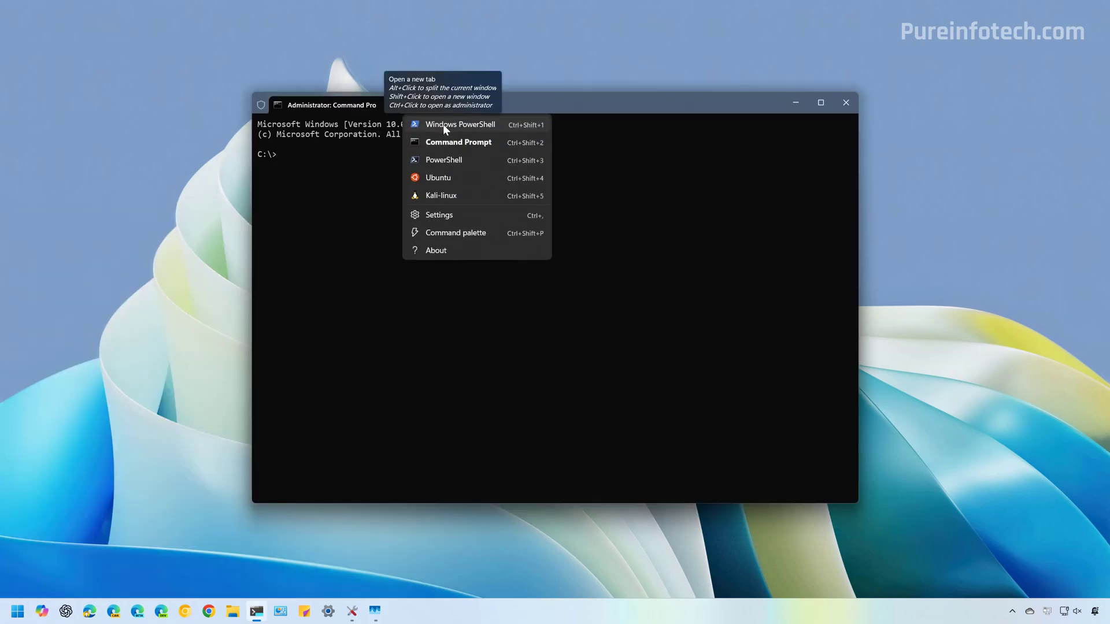
In a new Windows PowerShell tab, enter 'start-mpscan -scantype fullscan'.
left_click(444, 125)
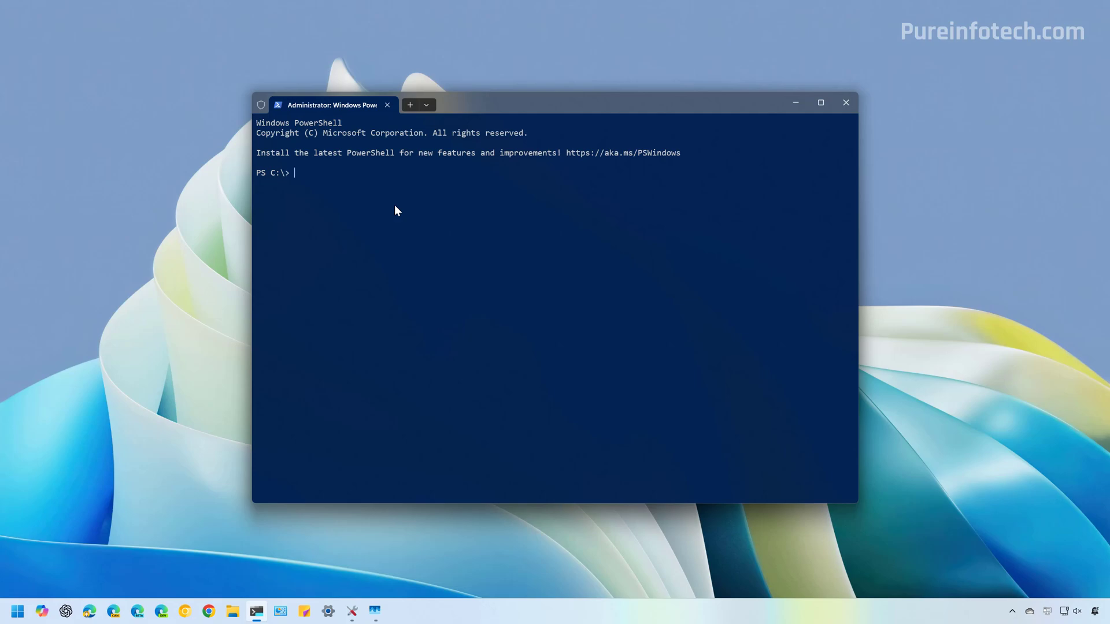
type("start-mpscan -scantype fullscan")
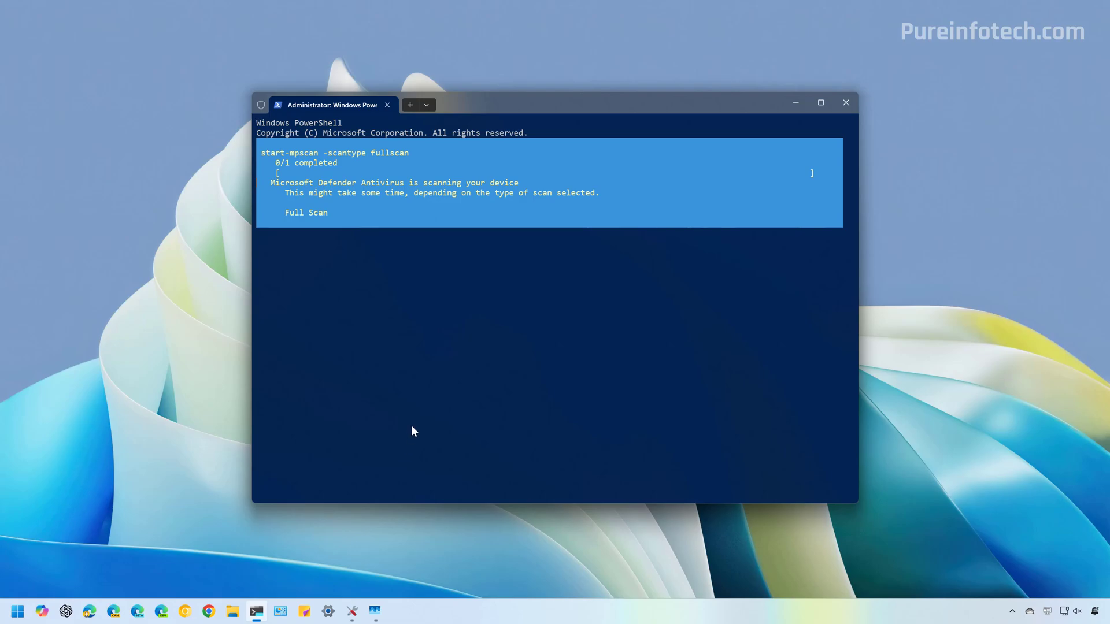
left_click(374, 611)
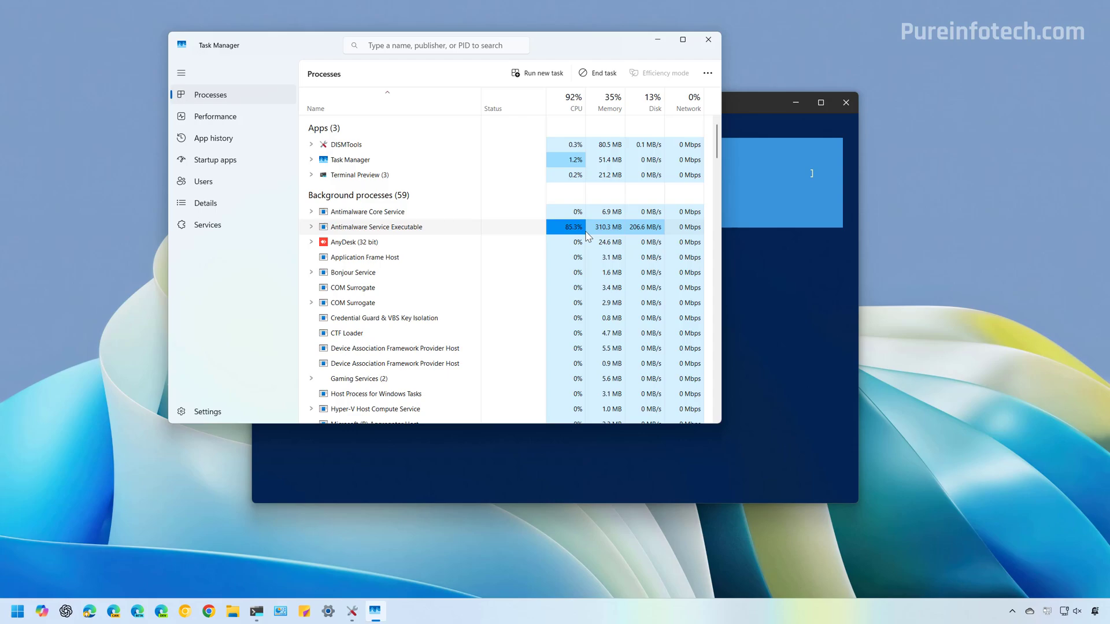
left_click(658, 40)
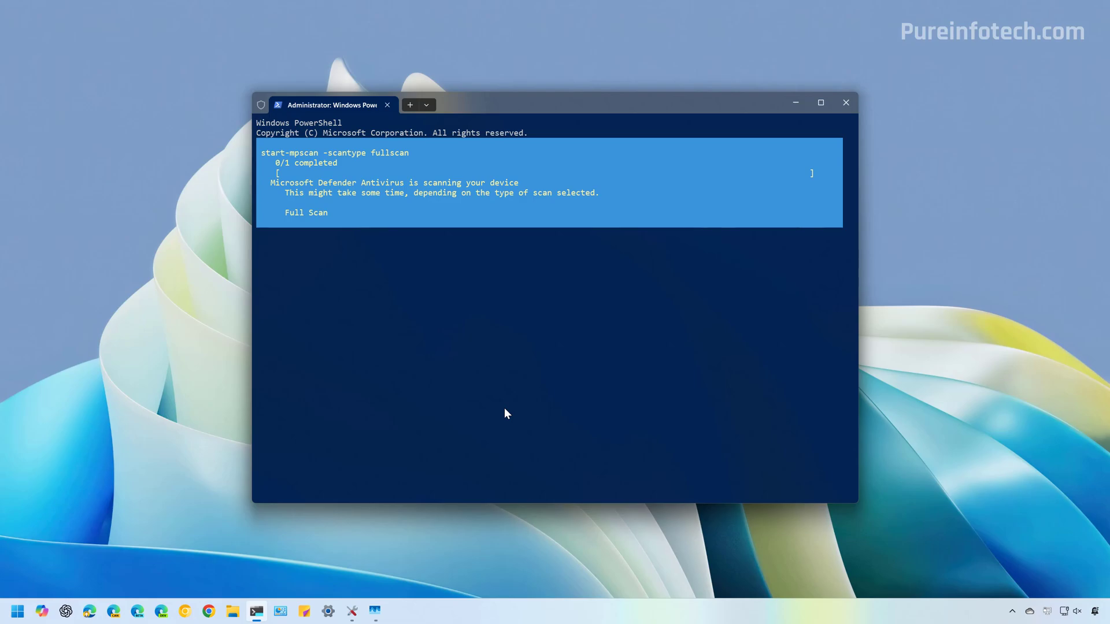